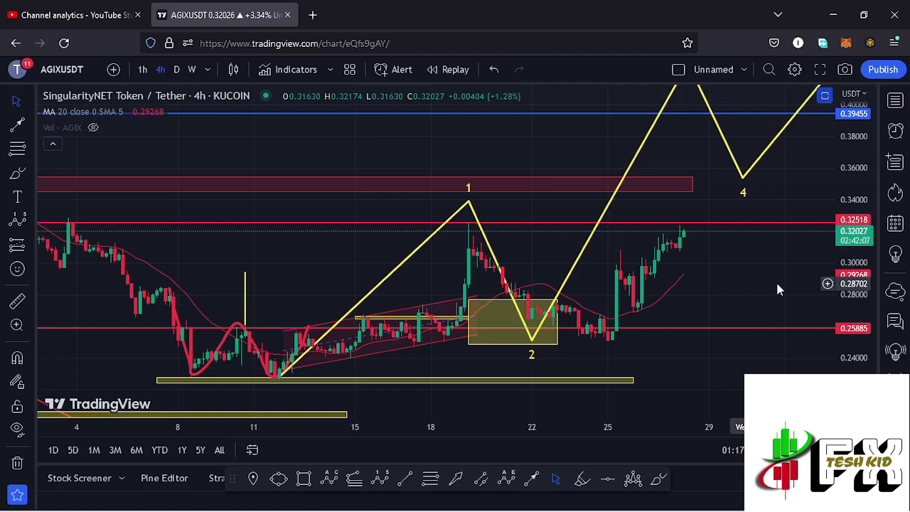
# Sketch red freehand marks around the latest candles, the wave 1 peak and a path, deleting two.
pyautogui.click(659, 482)
pyautogui.moveTo(686, 255)
pyautogui.mouseDown()
pyautogui.moveTo(658, 265)
pyautogui.moveTo(649, 280)
pyautogui.moveTo(667, 301)
pyautogui.moveTo(701, 284)
pyautogui.moveTo(684, 261)
pyautogui.mouseUp()
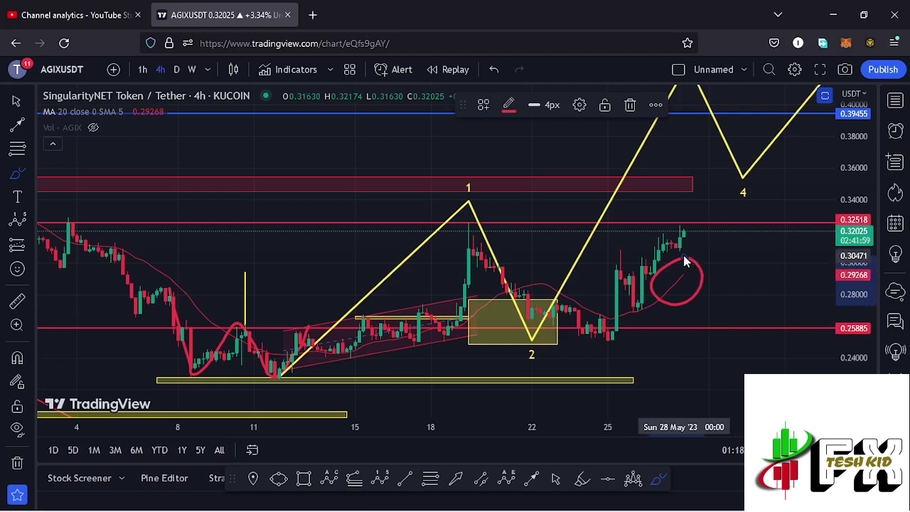
pyautogui.click(629, 107)
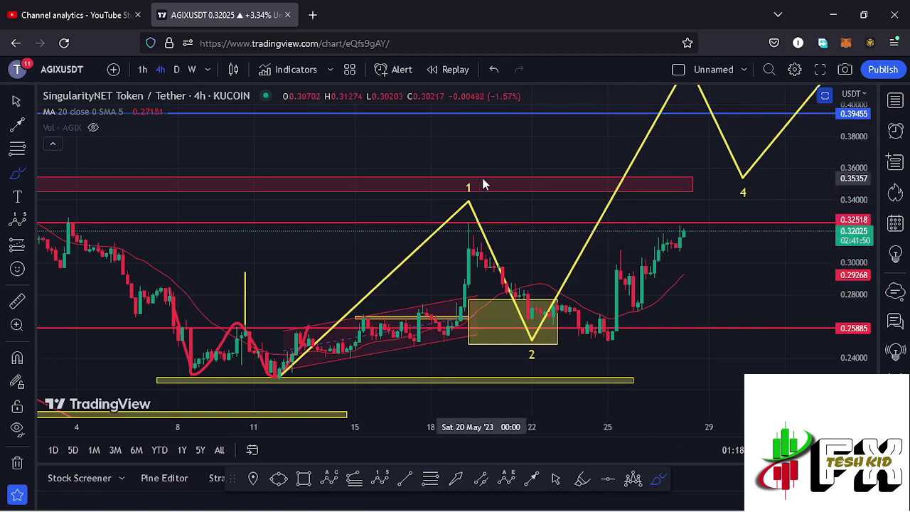
pyautogui.moveTo(477, 177)
pyautogui.mouseDown()
pyautogui.moveTo(455, 179)
pyautogui.moveTo(435, 205)
pyautogui.moveTo(460, 230)
pyautogui.moveTo(489, 184)
pyautogui.moveTo(463, 175)
pyautogui.mouseUp()
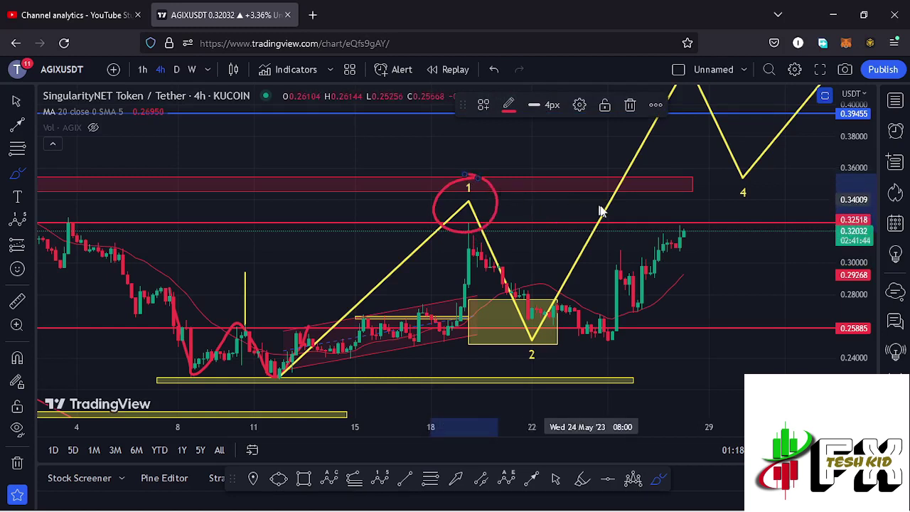
pyautogui.moveTo(672, 251)
pyautogui.mouseDown()
pyautogui.moveTo(679, 211)
pyautogui.moveTo(693, 226)
pyautogui.moveTo(700, 183)
pyautogui.mouseUp()
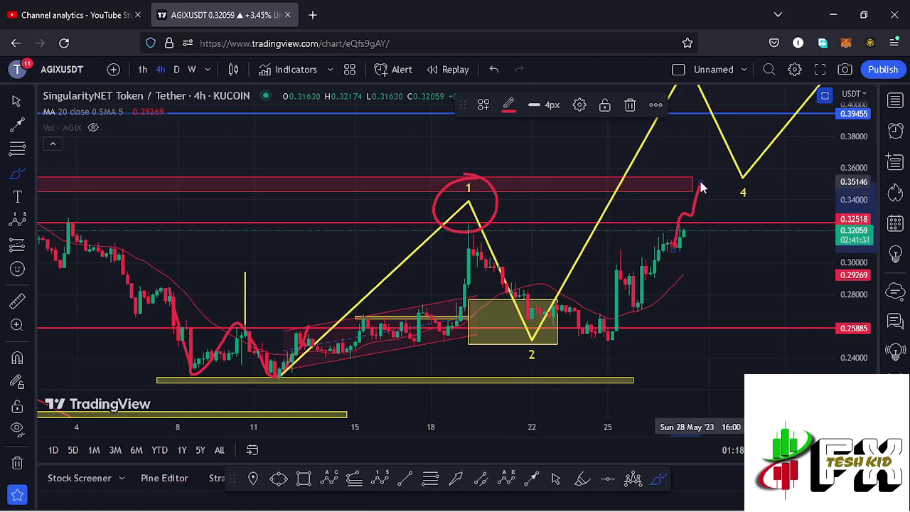
pyautogui.click(629, 105)
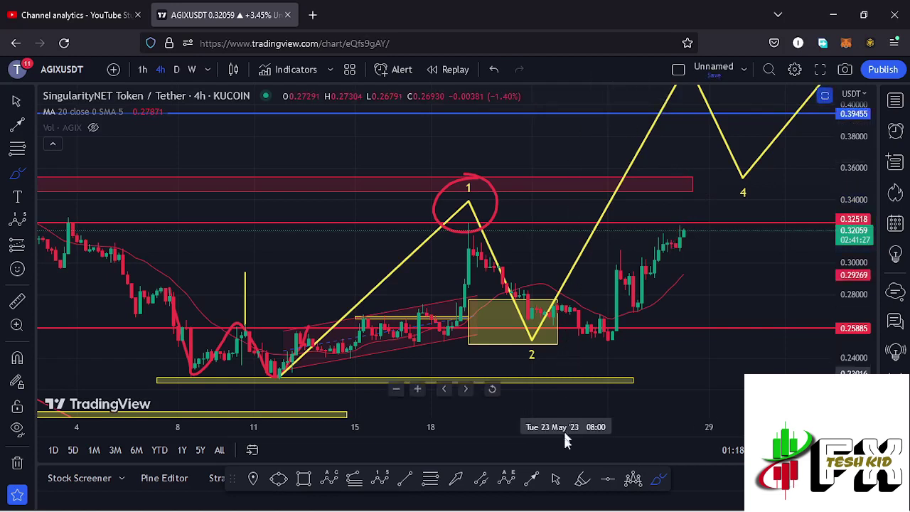
# Delete the red circle around wave 1 and pick the Fib Retracement tool.
pyautogui.click(556, 478)
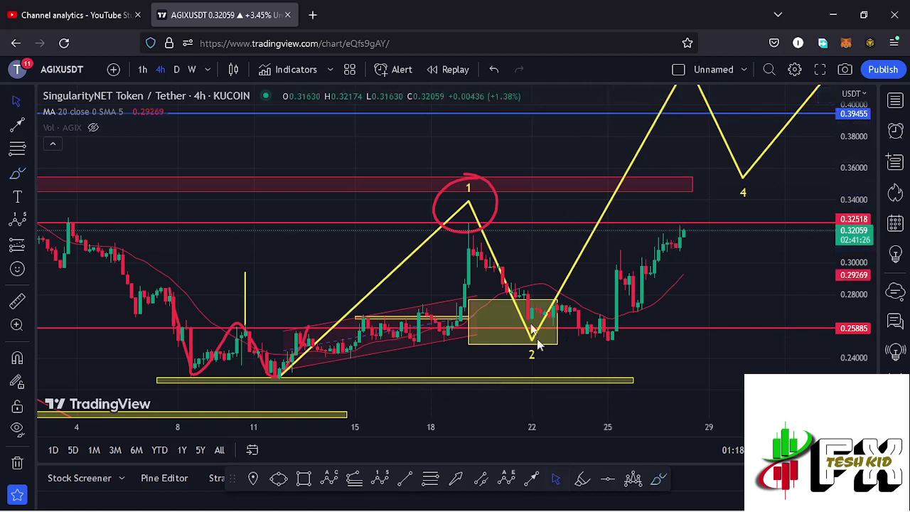
pyautogui.click(472, 178)
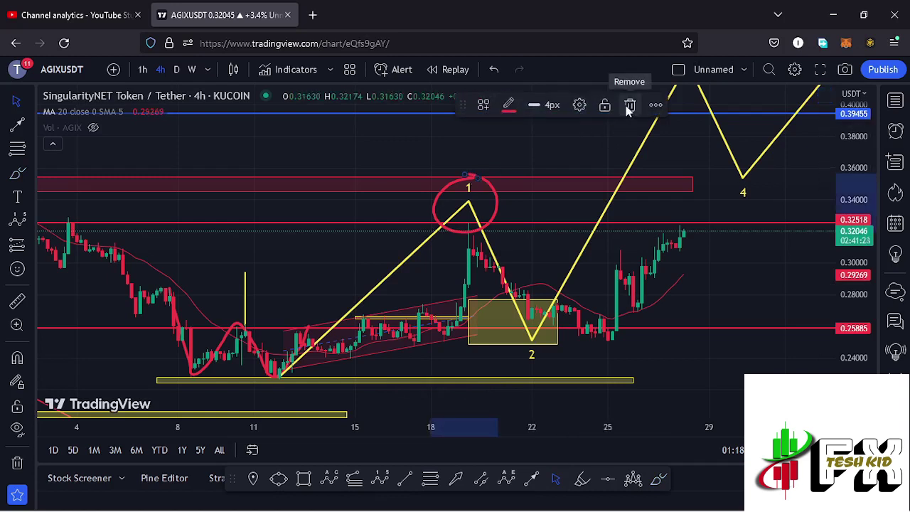
pyautogui.click(629, 105)
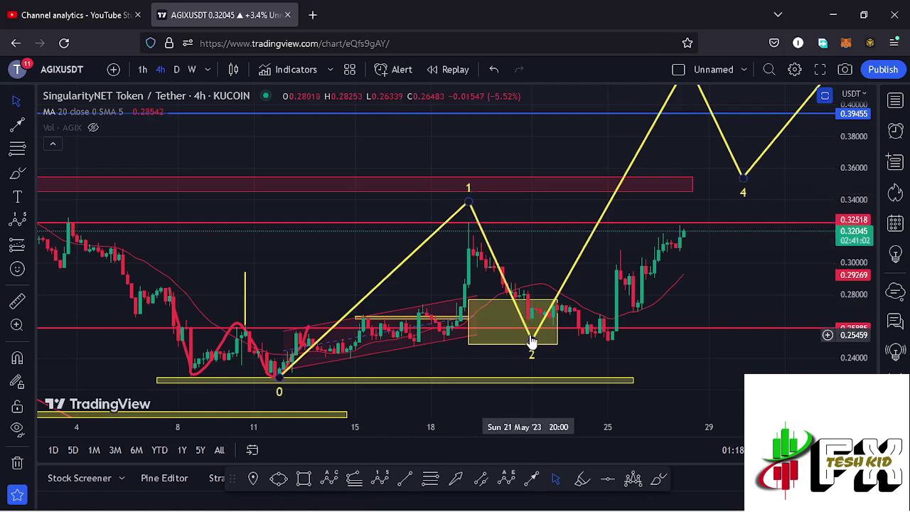
pyautogui.click(430, 483)
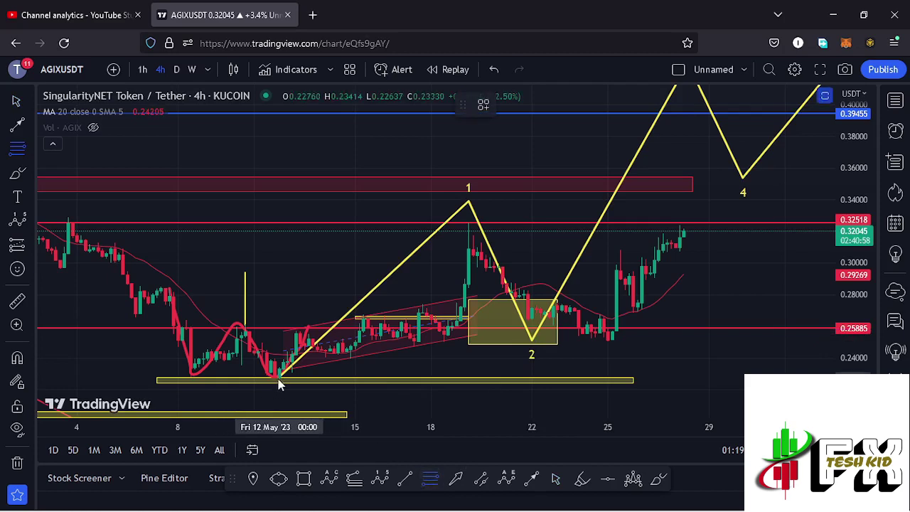
# Draw a Fib retracement from the 12 May low to 0.32493 and widen the yellow wave-2 box rightward.
pyautogui.click(280, 376)
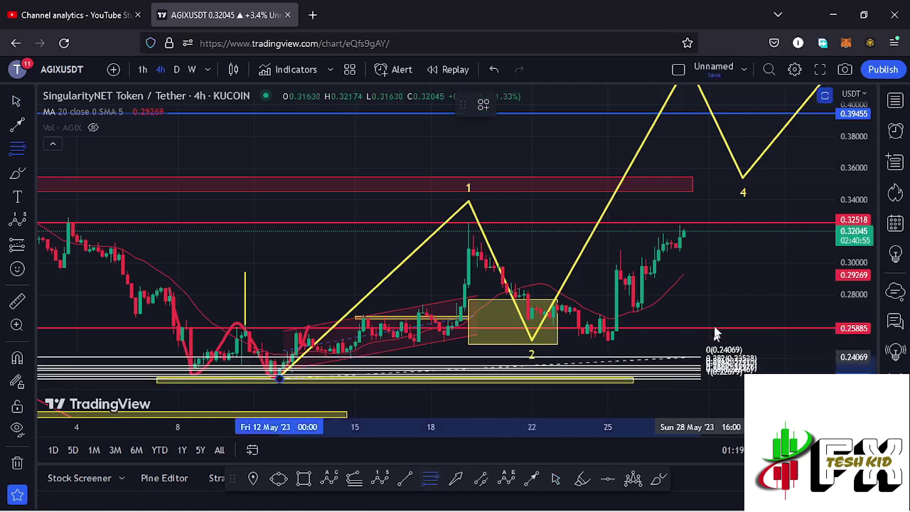
pyautogui.click(744, 222)
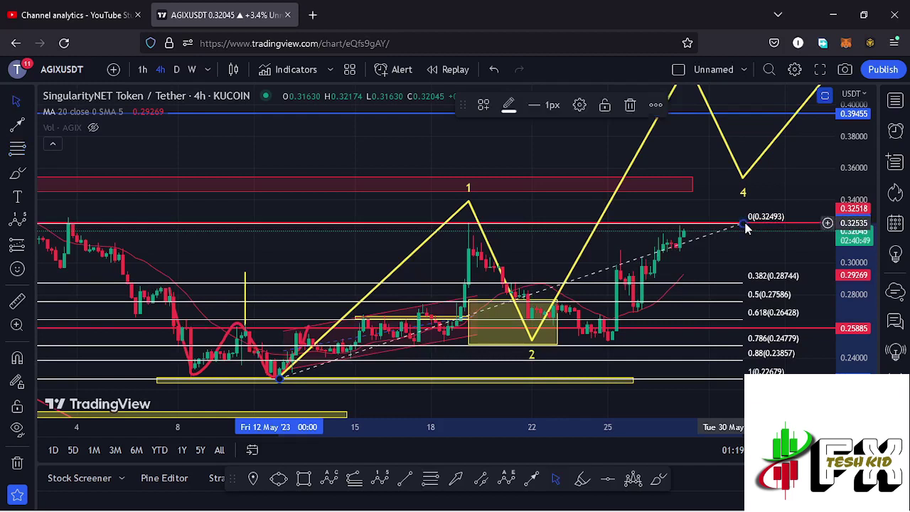
pyautogui.click(558, 318)
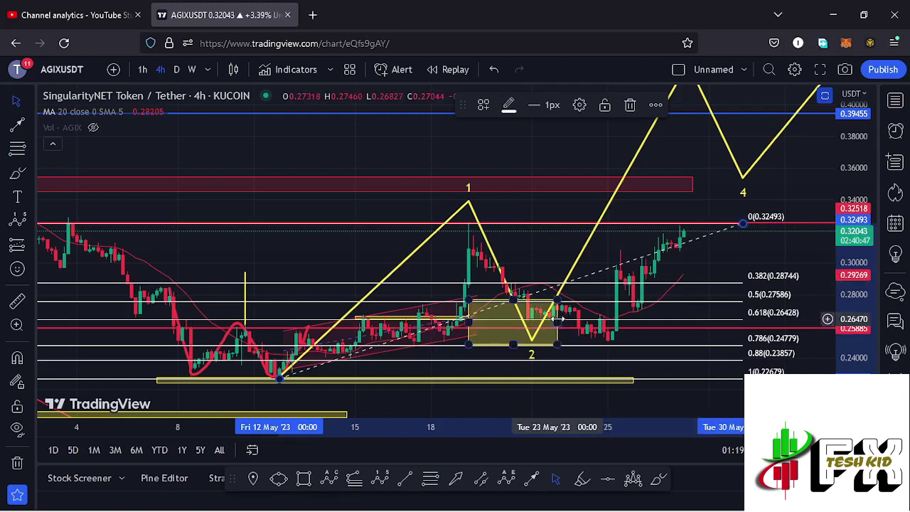
pyautogui.moveTo(561, 319); pyautogui.dragTo(577, 323)
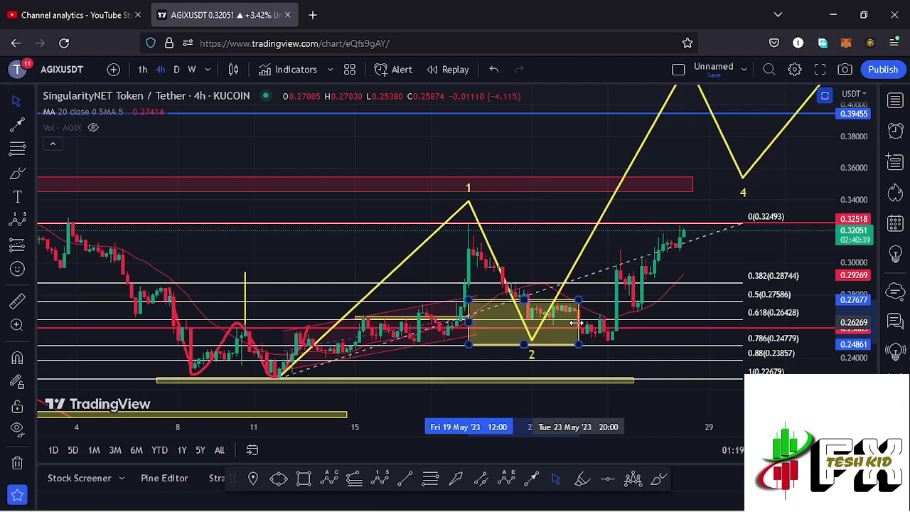
# Delete the Fibonacci retracement, leaving the yellow projection and zones.
pyautogui.click(742, 222)
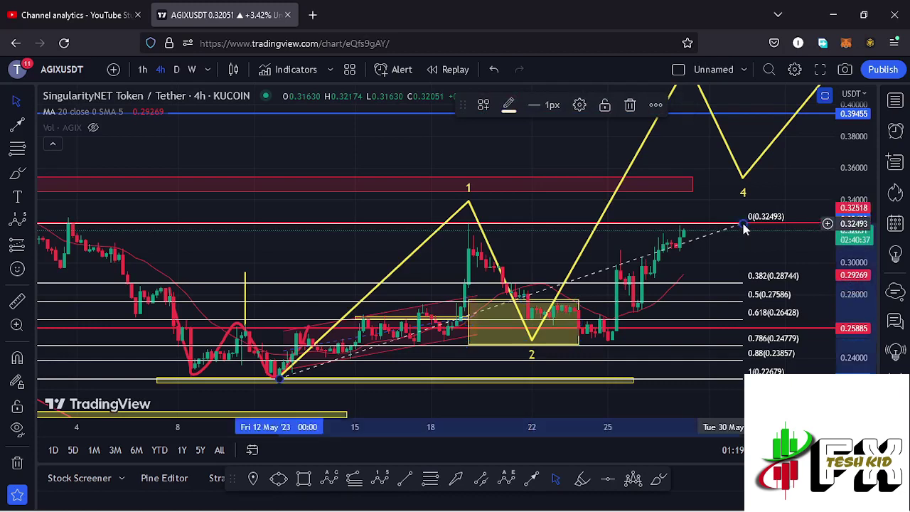
pyautogui.click(630, 114)
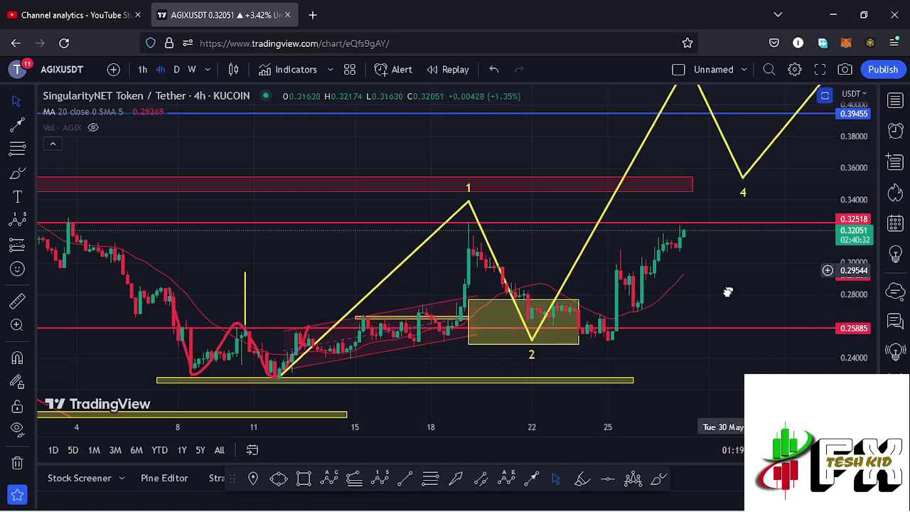
pyautogui.moveTo(746, 276); pyautogui.dragTo(695, 326)
# Compress the price scale to show 0.46 and reposition the yellow wave's point 3.
pyautogui.moveTo(847, 225); pyautogui.dragTo(848, 264)
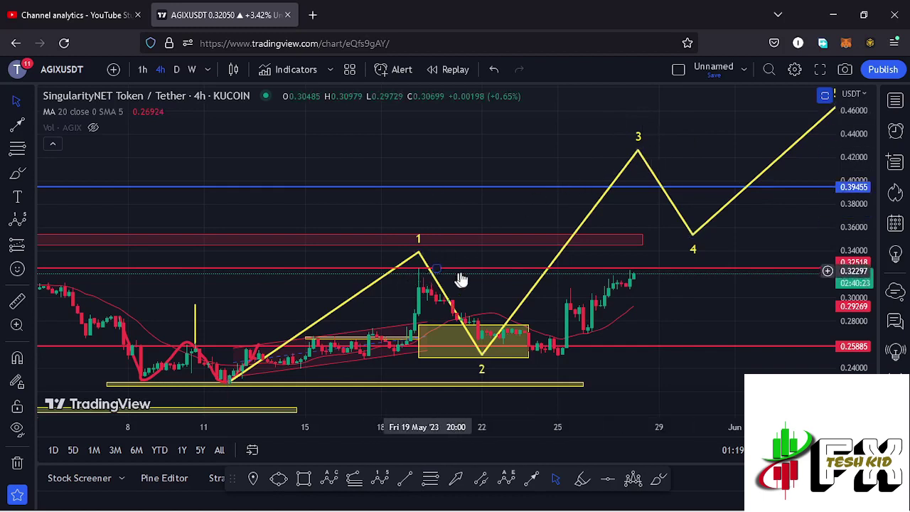
pyautogui.click(644, 152)
pyautogui.moveTo(644, 152); pyautogui.dragTo(643, 156)
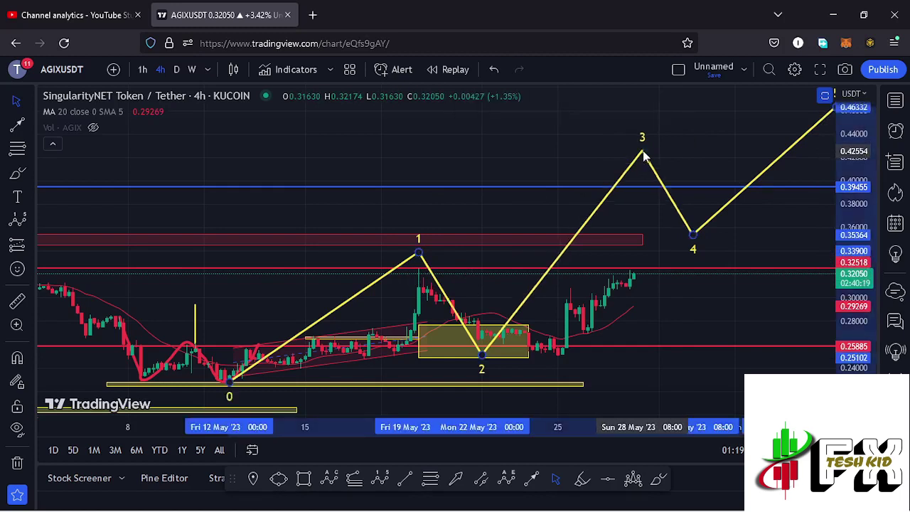
pyautogui.click(688, 302)
# Draw a trend-based Fib extension from the 12 May low via the wave 1 peak to 0.25003.
pyautogui.click(355, 480)
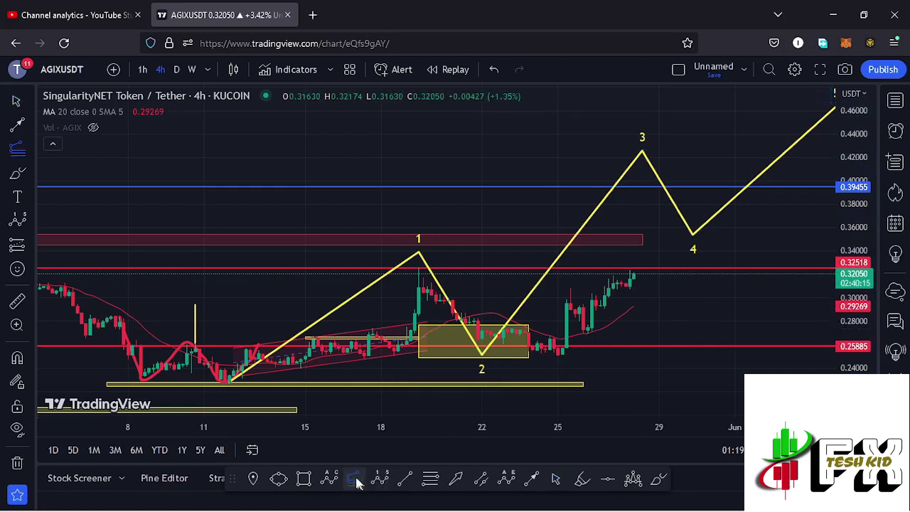
pyautogui.click(229, 382)
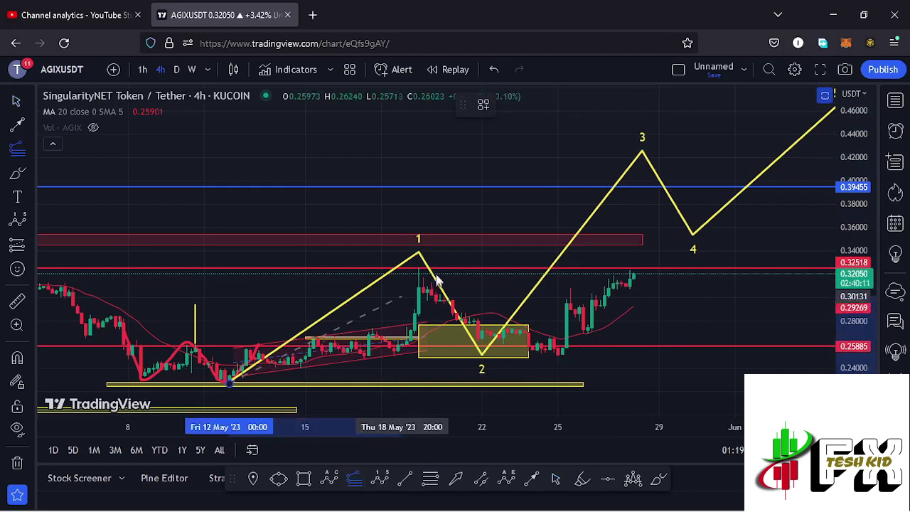
pyautogui.click(418, 268)
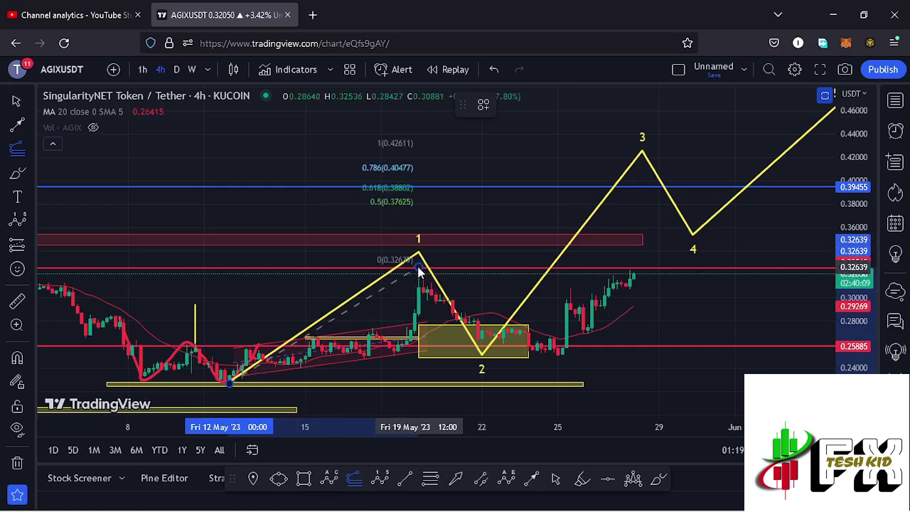
pyautogui.click(754, 361)
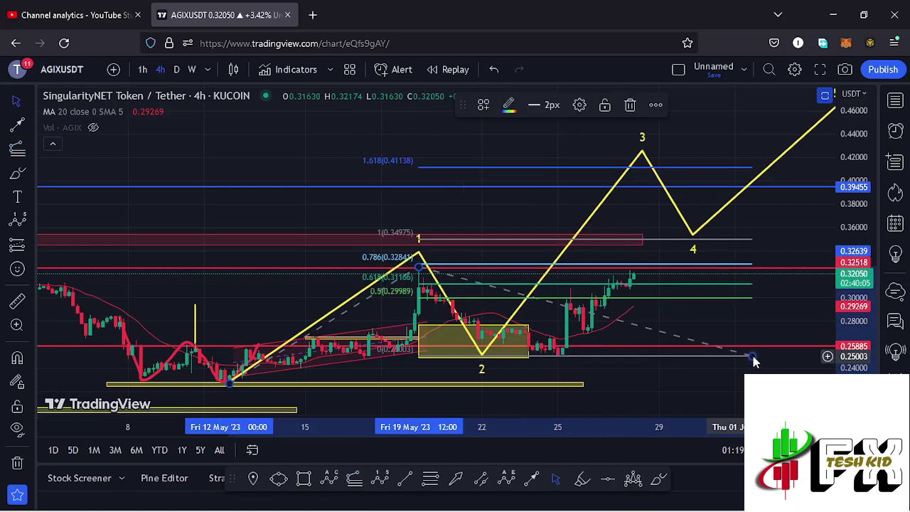
pyautogui.moveTo(758, 317); pyautogui.dragTo(721, 324)
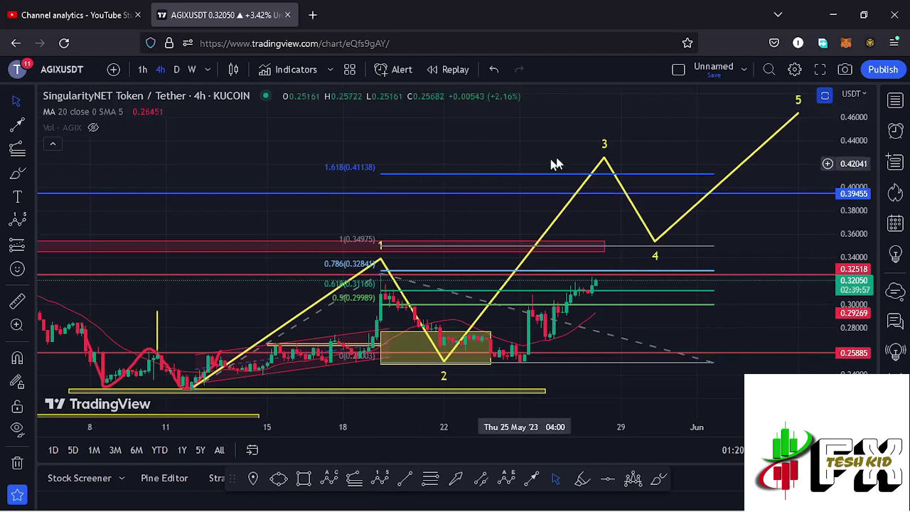
# Drag the yellow wave 3 peak lower and delete the trend-based Fibonacci extension.
pyautogui.moveTo(603, 159); pyautogui.dragTo(599, 173)
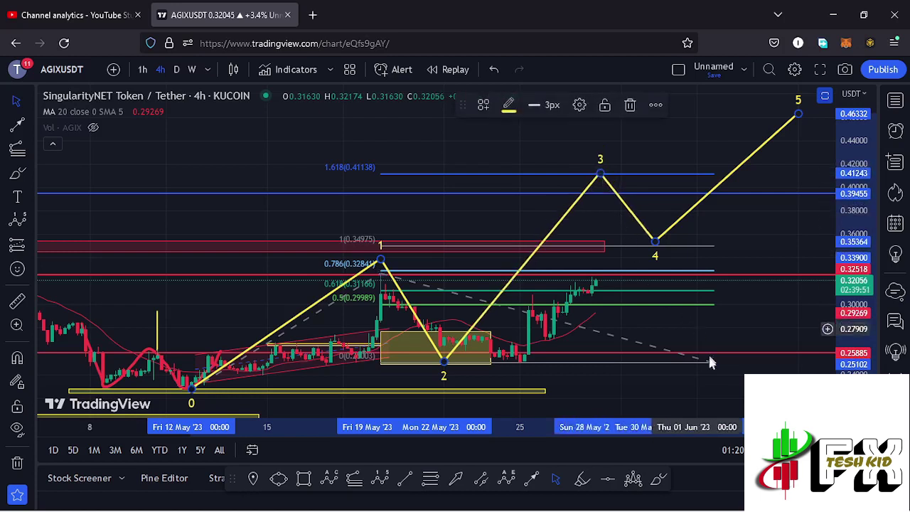
pyautogui.click(629, 104)
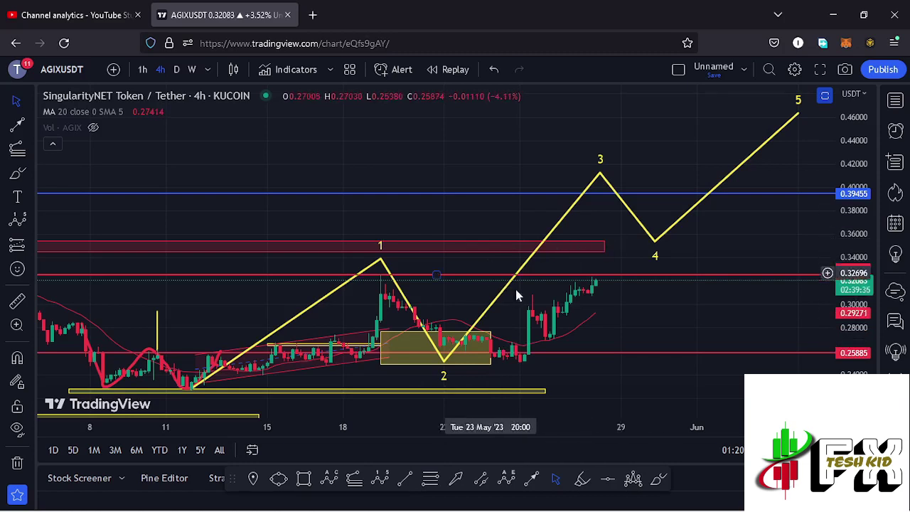
pyautogui.scroll(-5, 529, 304)
# Zoom out and pan left to the older waves, then select the blue 26 Feb–24 Apr zone.
pyautogui.scroll(-6, 594, 320)
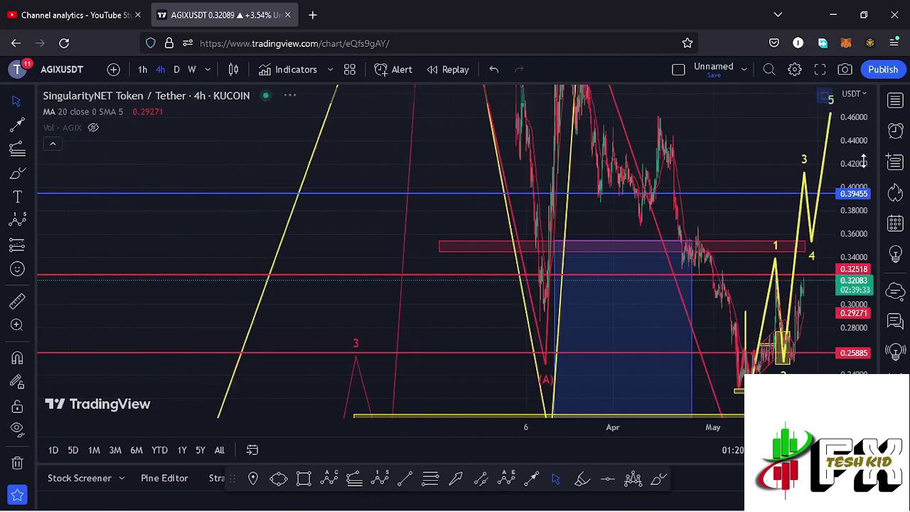
pyautogui.scroll(-6, 860, 174)
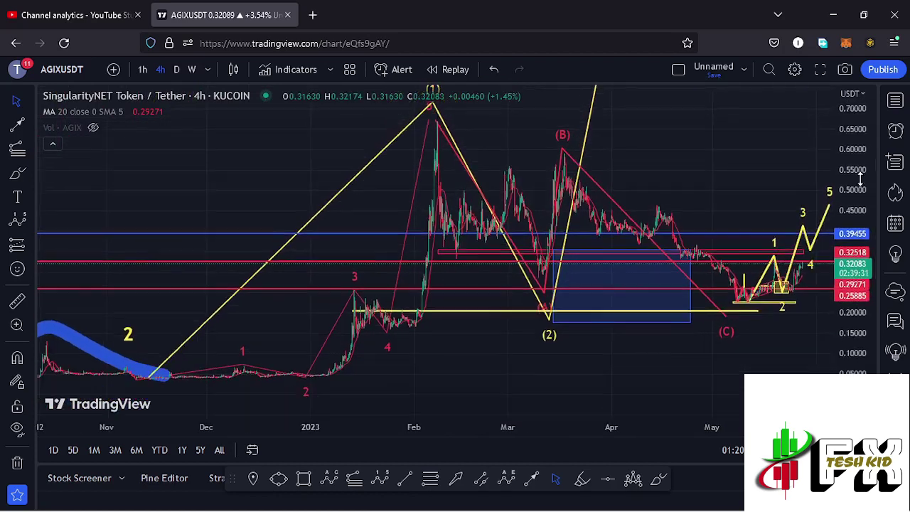
pyautogui.scroll(-4, 663, 346)
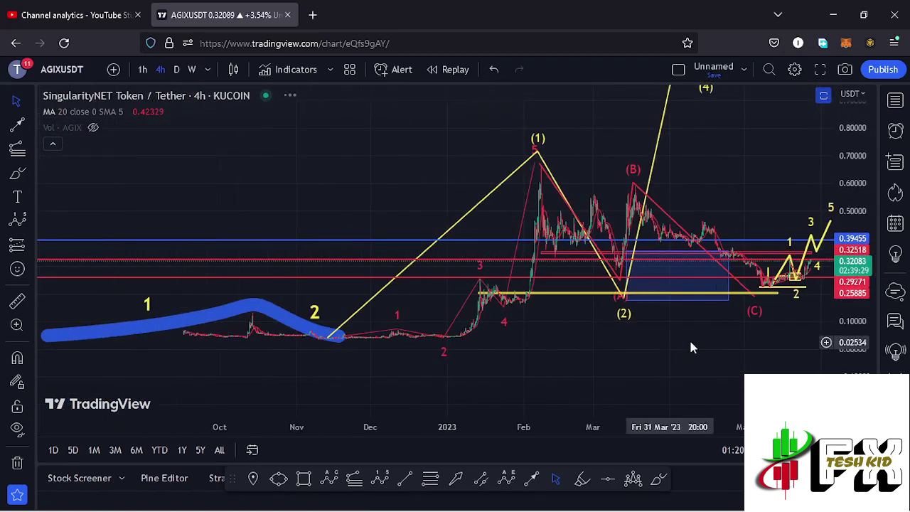
pyautogui.moveTo(676, 361); pyautogui.dragTo(597, 379)
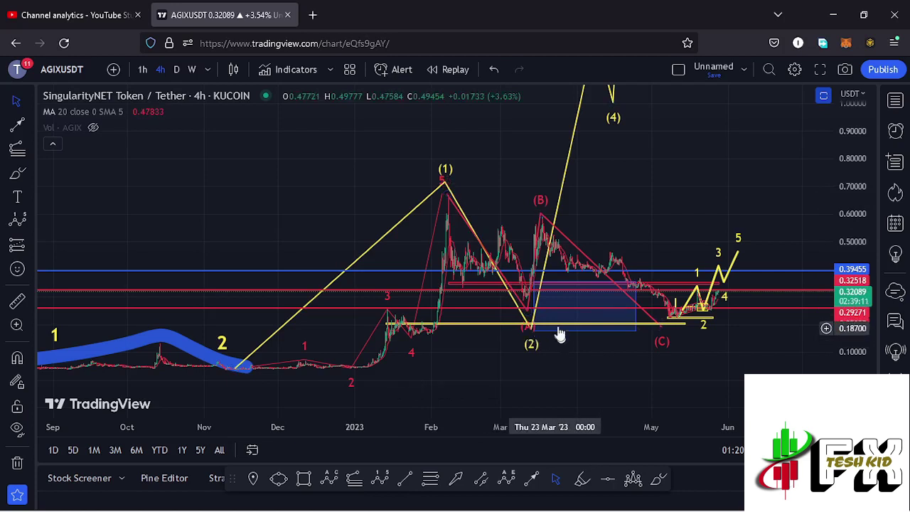
pyautogui.click(533, 306)
# Stretch the blue zone's left edge to 26 Feb and rescale to fit wave (5) above 1.60.
pyautogui.moveTo(502, 306); pyautogui.dragTo(493, 307)
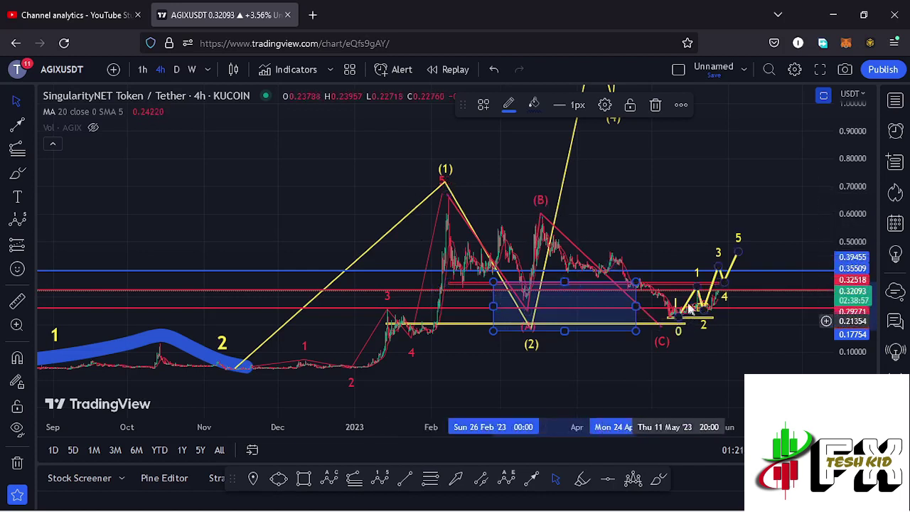
pyautogui.moveTo(732, 175); pyautogui.dragTo(587, 220)
pyautogui.moveTo(863, 163); pyautogui.dragTo(863, 214)
pyautogui.moveTo(562, 215); pyautogui.dragTo(624, 227)
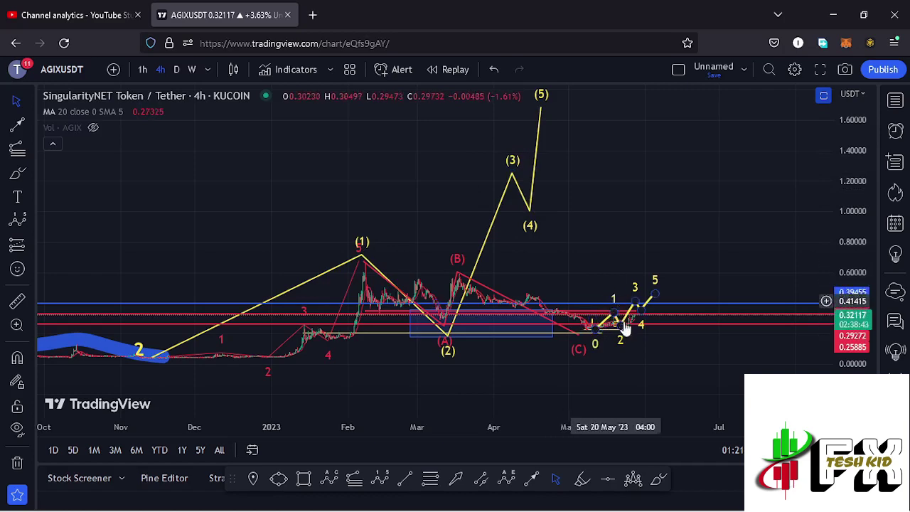
# Zoom in on the May candles, centering the yellow 1–5 projection climbing toward 0.46.
pyautogui.moveTo(690, 268); pyautogui.dragTo(767, 217)
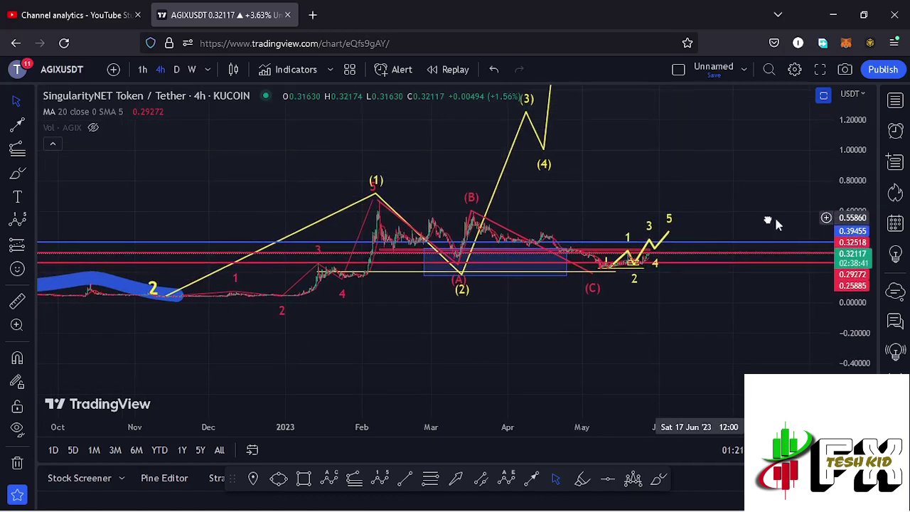
pyautogui.moveTo(846, 235); pyautogui.dragTo(858, 292)
pyautogui.moveTo(721, 274); pyautogui.dragTo(651, 283)
pyautogui.scroll(3, 650, 283)
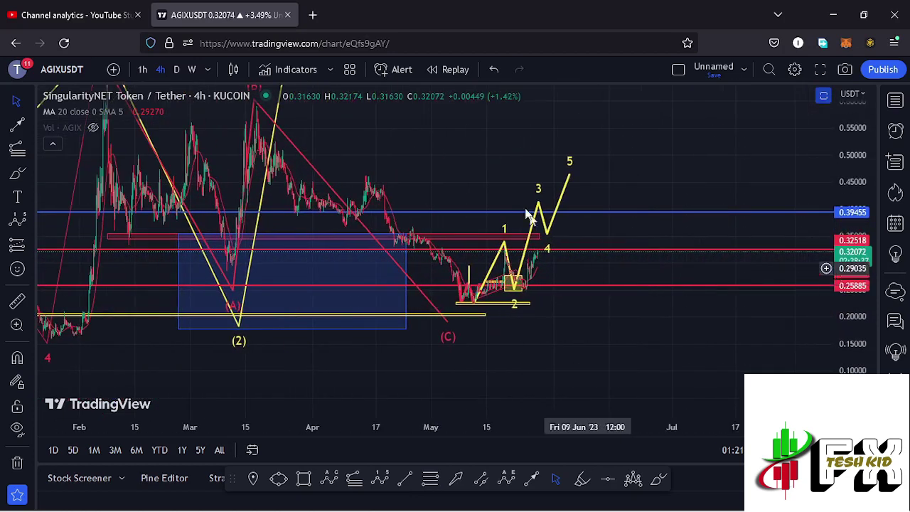
pyautogui.moveTo(448, 117); pyautogui.dragTo(526, 217)
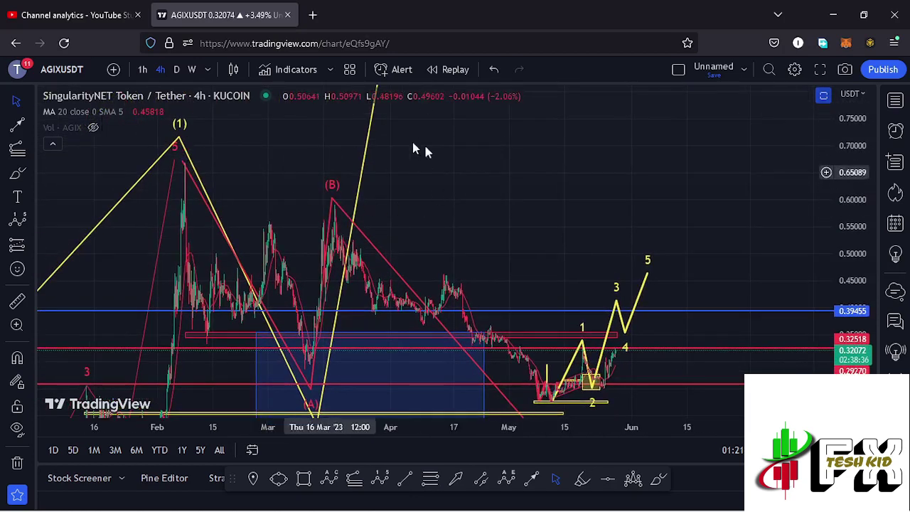
pyautogui.scroll(4, 500, 255)
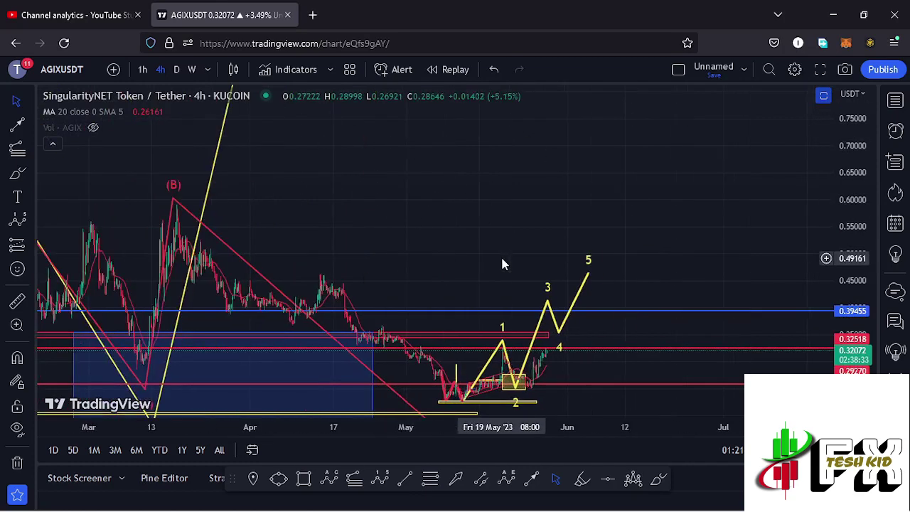
pyautogui.moveTo(477, 233); pyautogui.dragTo(654, 152)
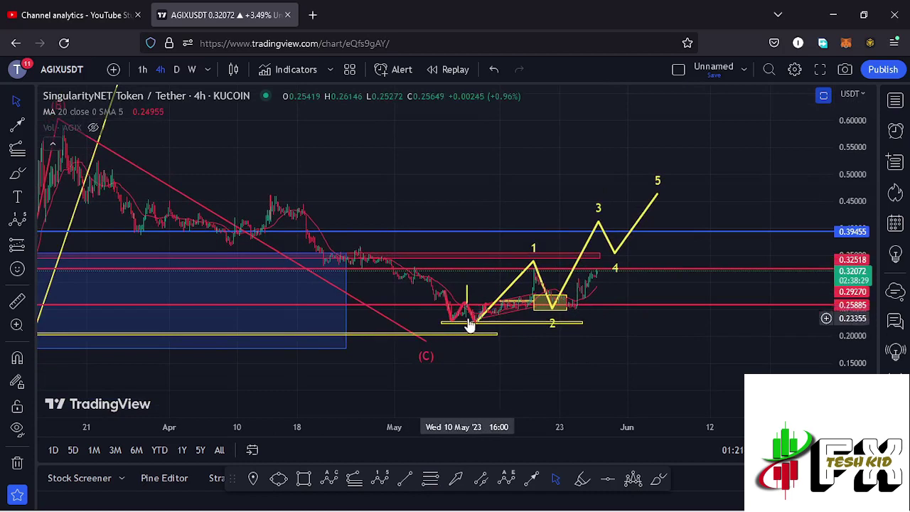
pyautogui.scroll(2, 466, 323)
pyautogui.moveTo(437, 212); pyautogui.dragTo(503, 215)
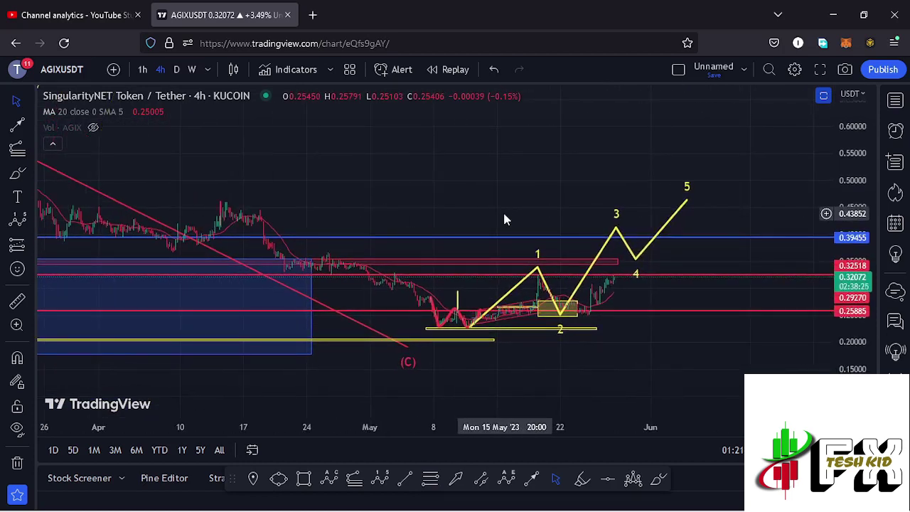
pyautogui.doubleClick(543, 213)
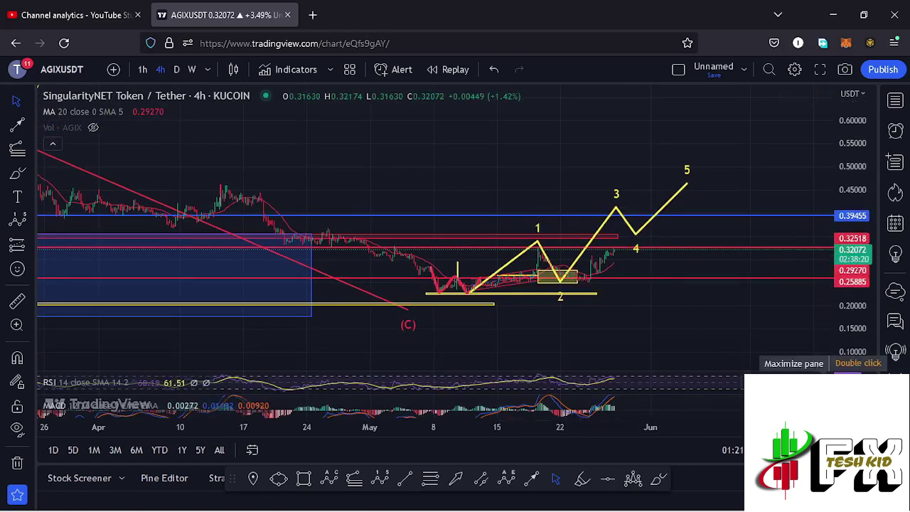
pyautogui.click(835, 383)
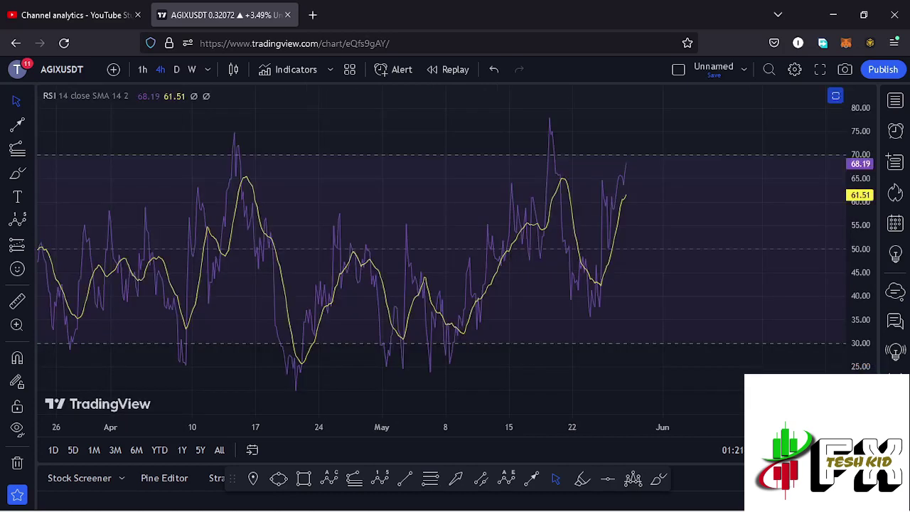
pyautogui.click(836, 96)
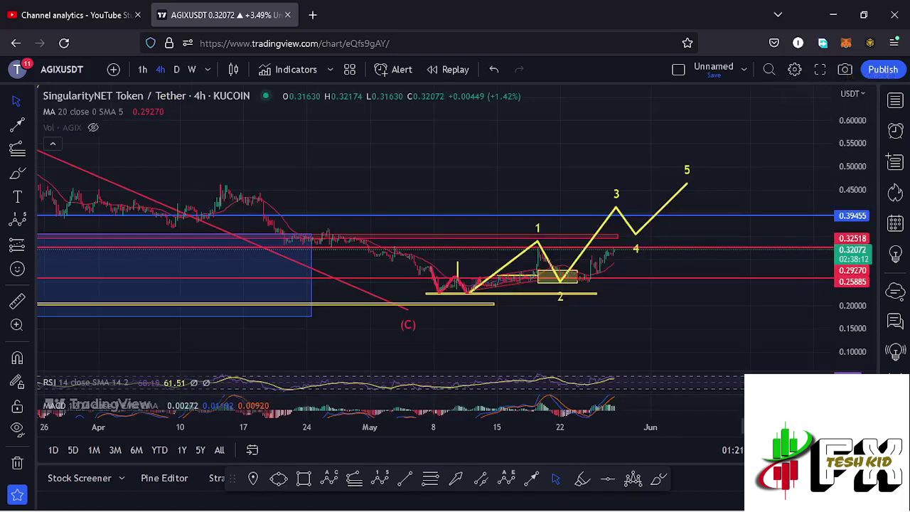
pyautogui.click(835, 405)
pyautogui.scroll(5, 647, 344)
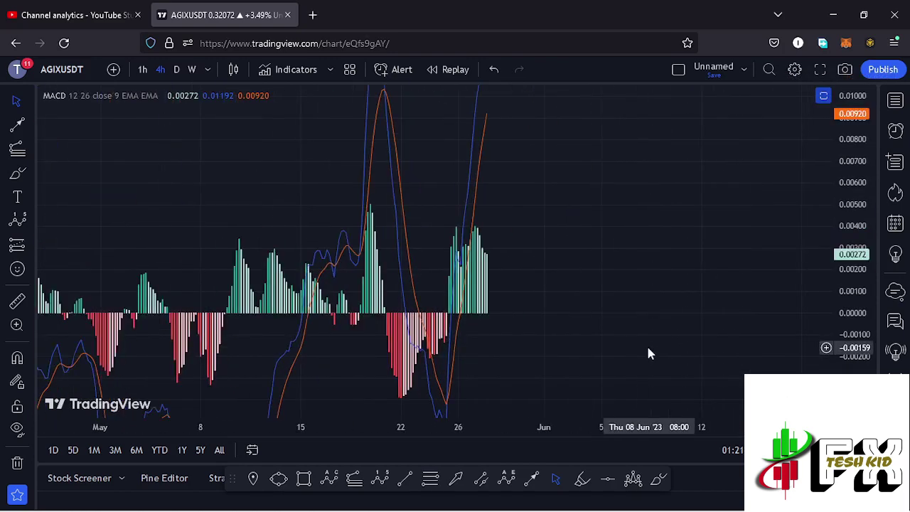
pyautogui.scroll(-5, 595, 354)
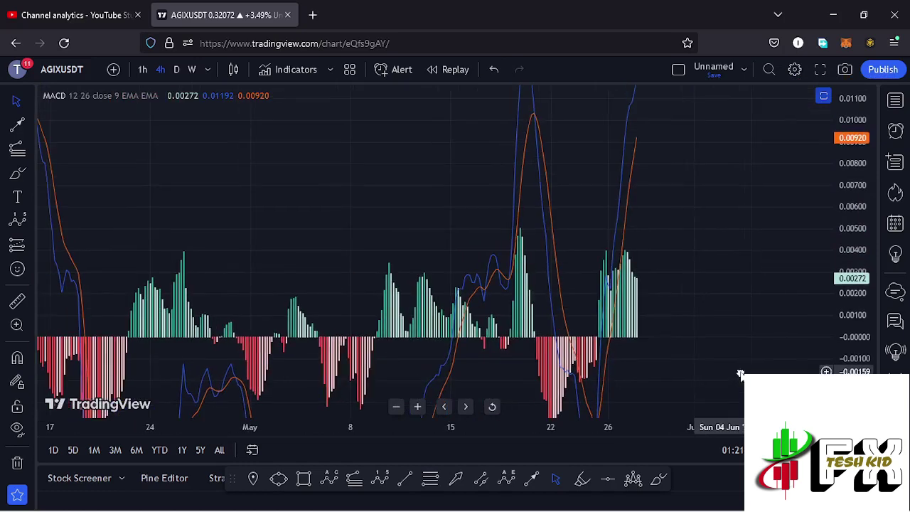
pyautogui.doubleClick(763, 282)
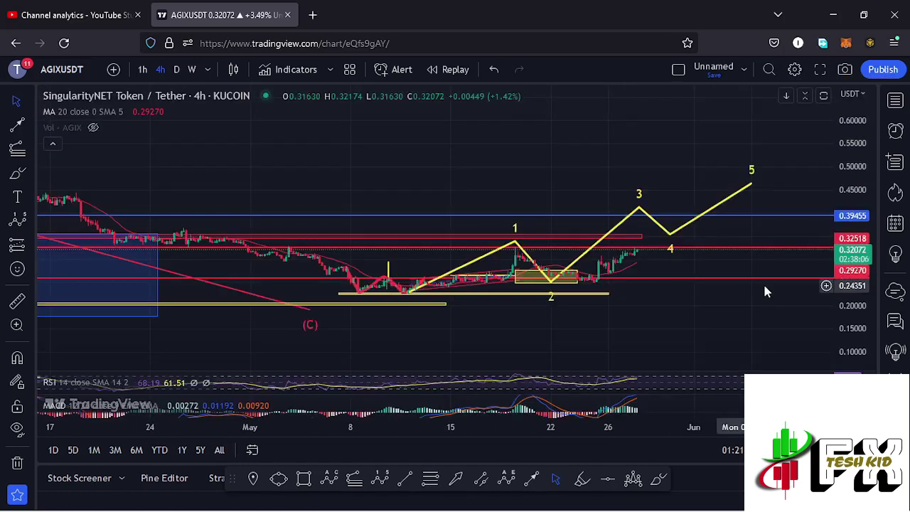
pyautogui.doubleClick(667, 299)
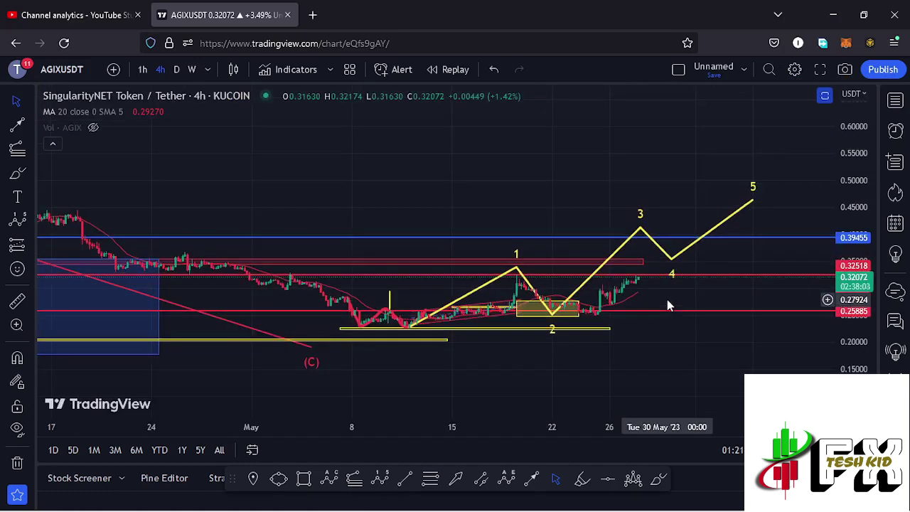